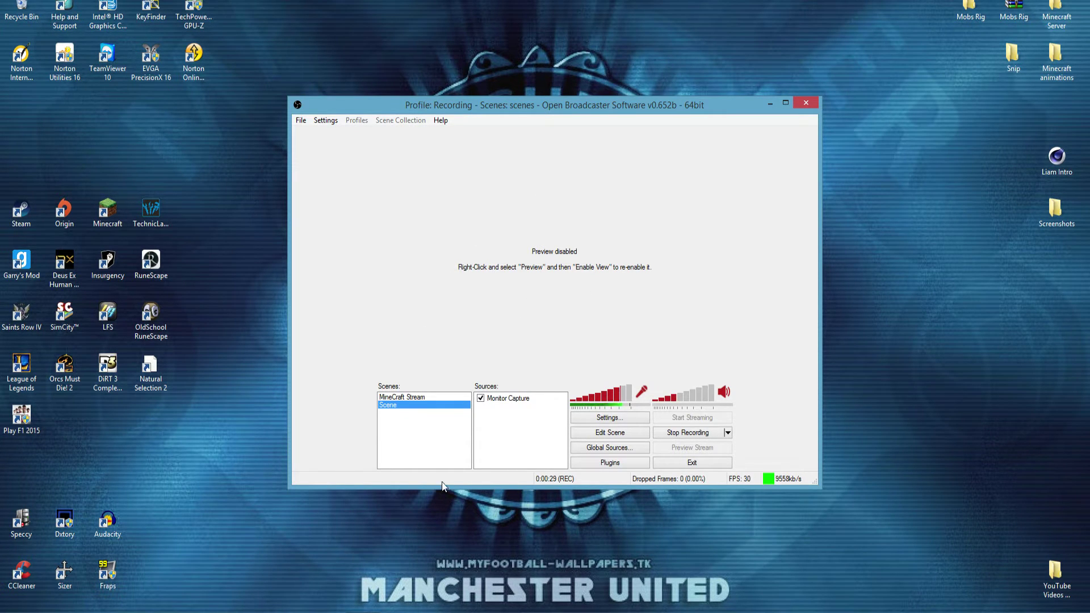
- Look over the scene and source context menus, closing them without changes
{"action": "right_click", "coordinate": [395, 427]}
{"action": "left_click", "coordinate": [389, 420]}
{"action": "right_click", "coordinate": [480, 426]}
{"action": "mouse_move", "coordinate": [510, 434]}
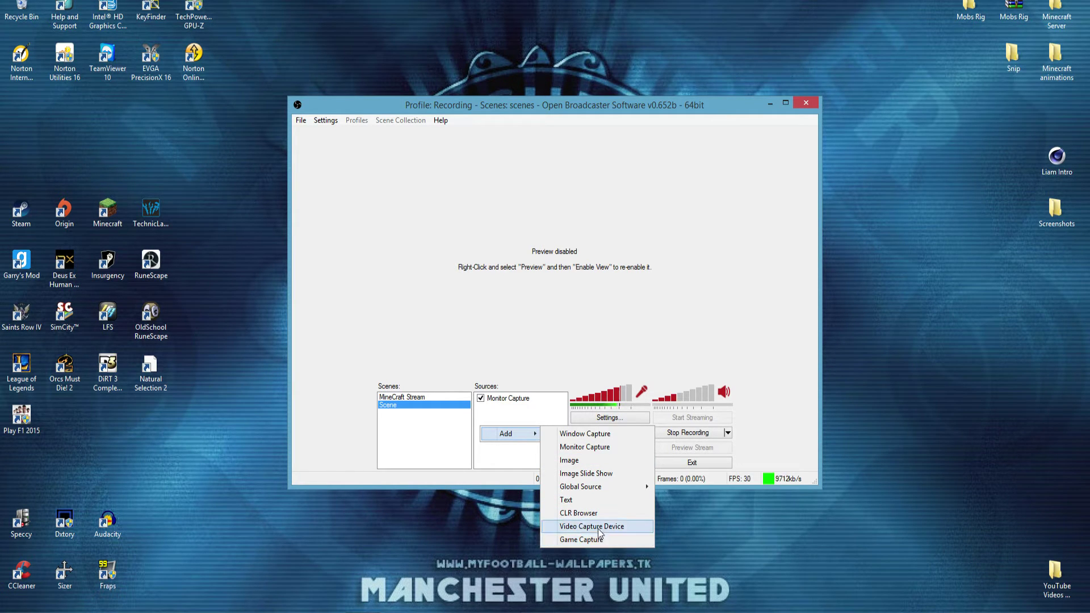
{"action": "left_click", "coordinate": [498, 458]}
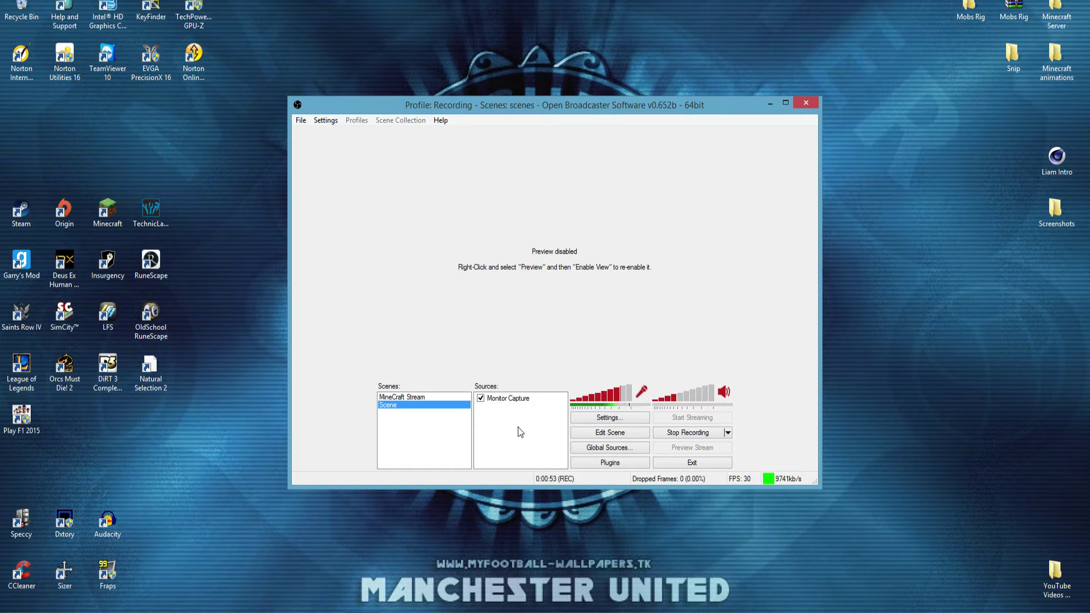
- In Settings > Encoding, change the audio bitrate from 192 to 160 and apply it
{"action": "left_click", "coordinate": [605, 424]}
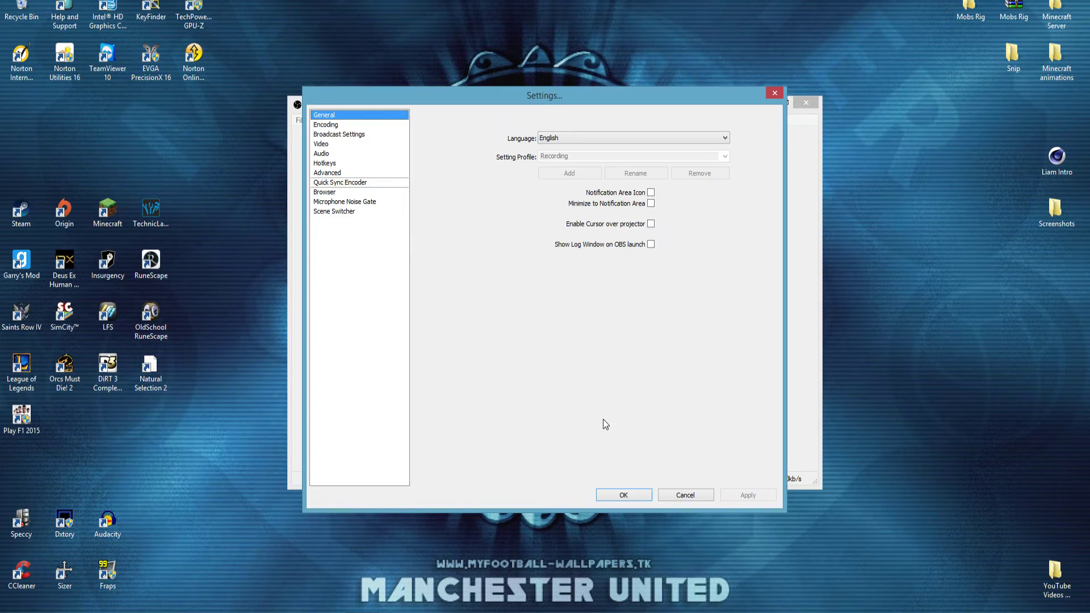
{"action": "left_click", "coordinate": [338, 125]}
{"action": "key", "text": "Up"}
{"action": "left_click", "coordinate": [327, 126]}
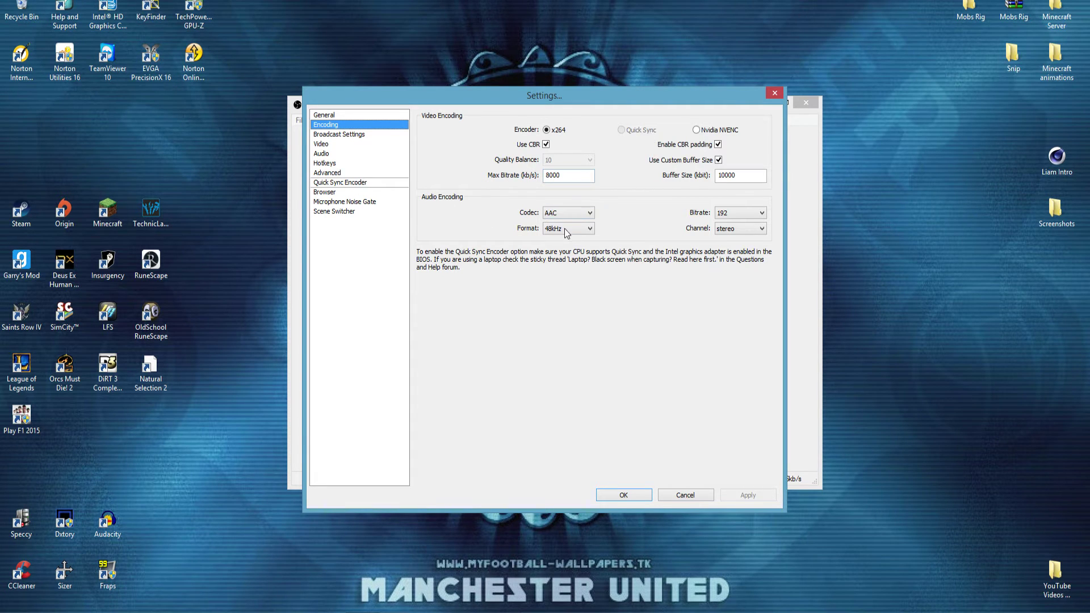
{"action": "left_click", "coordinate": [738, 212]}
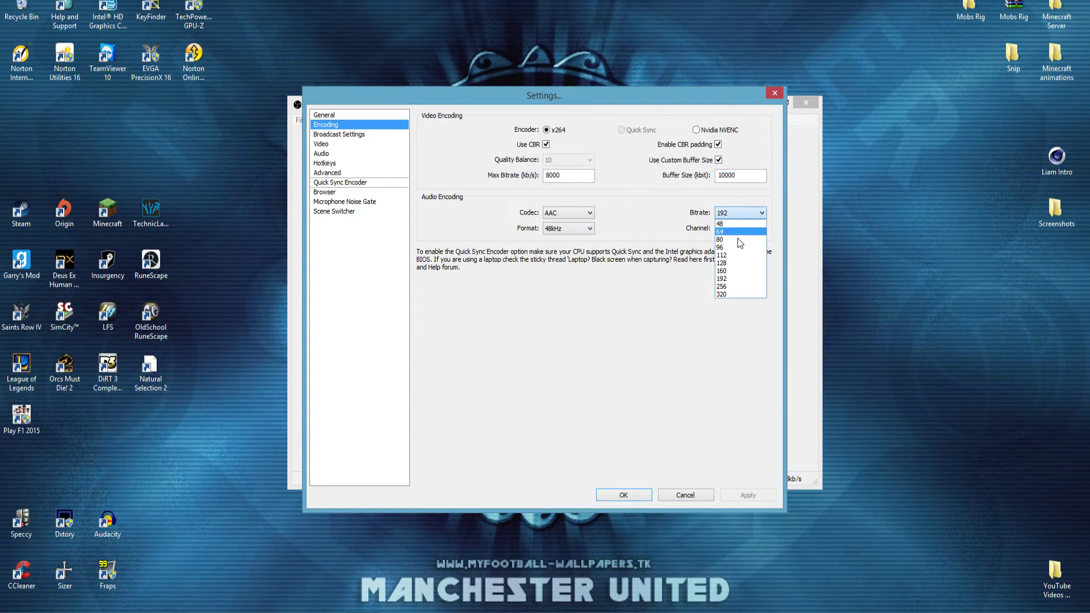
{"action": "left_click", "coordinate": [731, 272]}
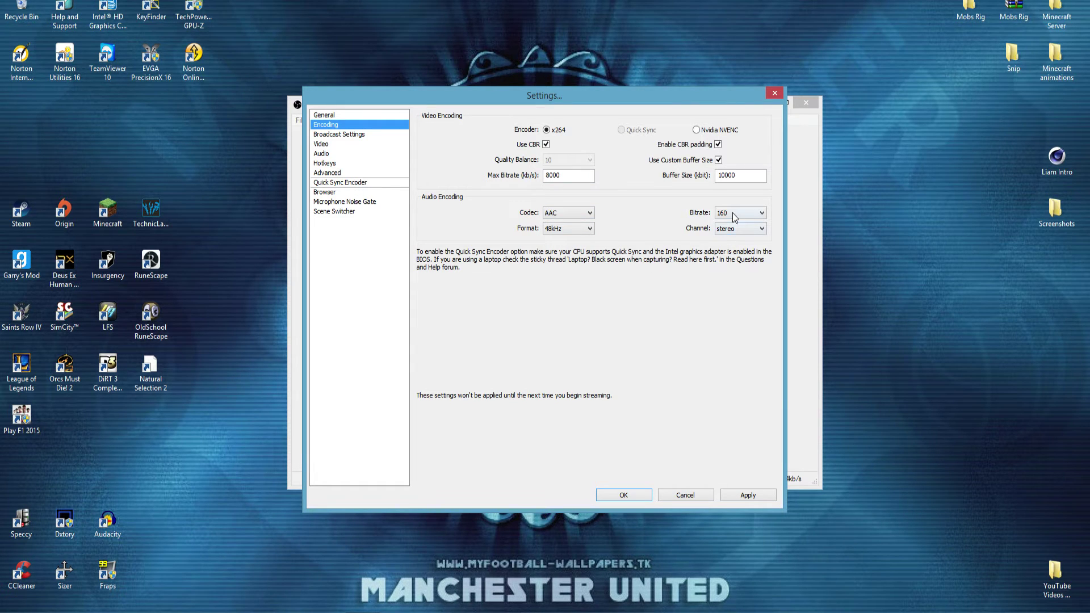
{"action": "left_click", "coordinate": [749, 496]}
{"action": "left_click", "coordinate": [339, 135]}
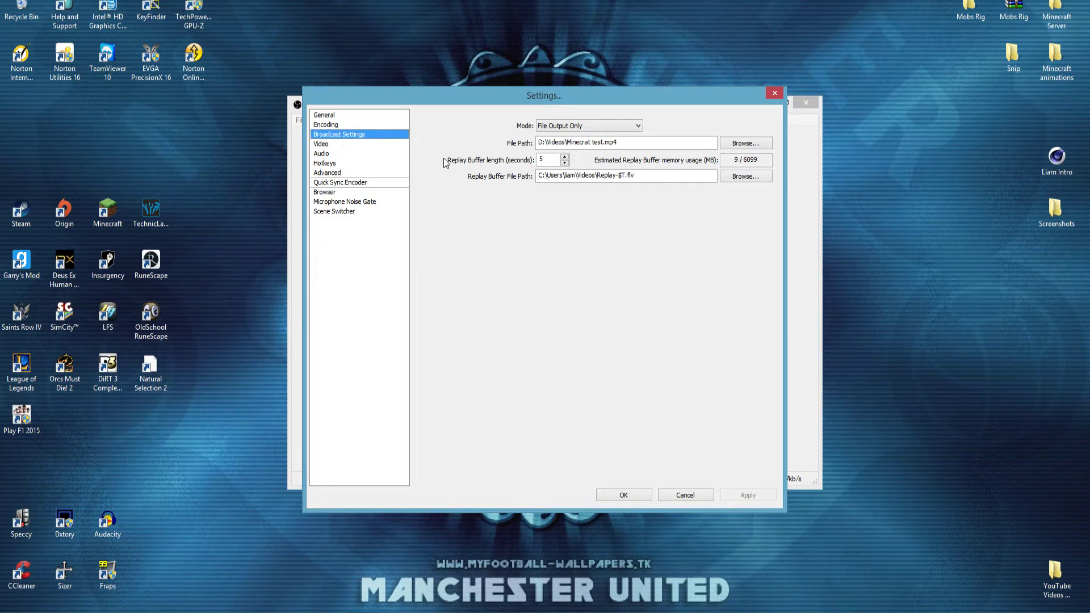
{"action": "left_click", "coordinate": [584, 125]}
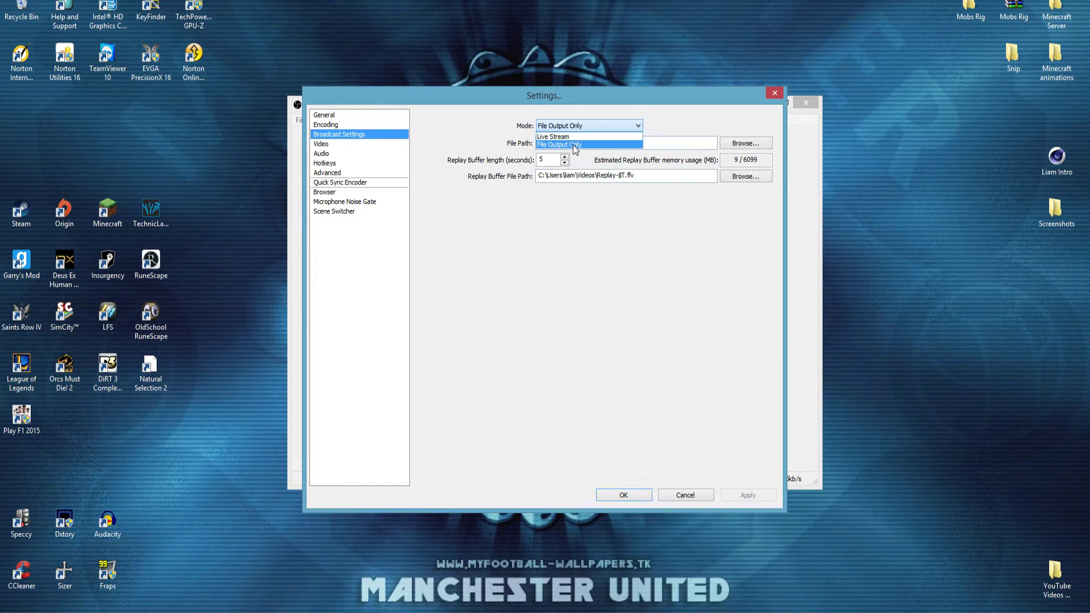
{"action": "left_click", "coordinate": [606, 309]}
{"action": "left_click", "coordinate": [578, 127]}
{"action": "left_click", "coordinate": [586, 240]}
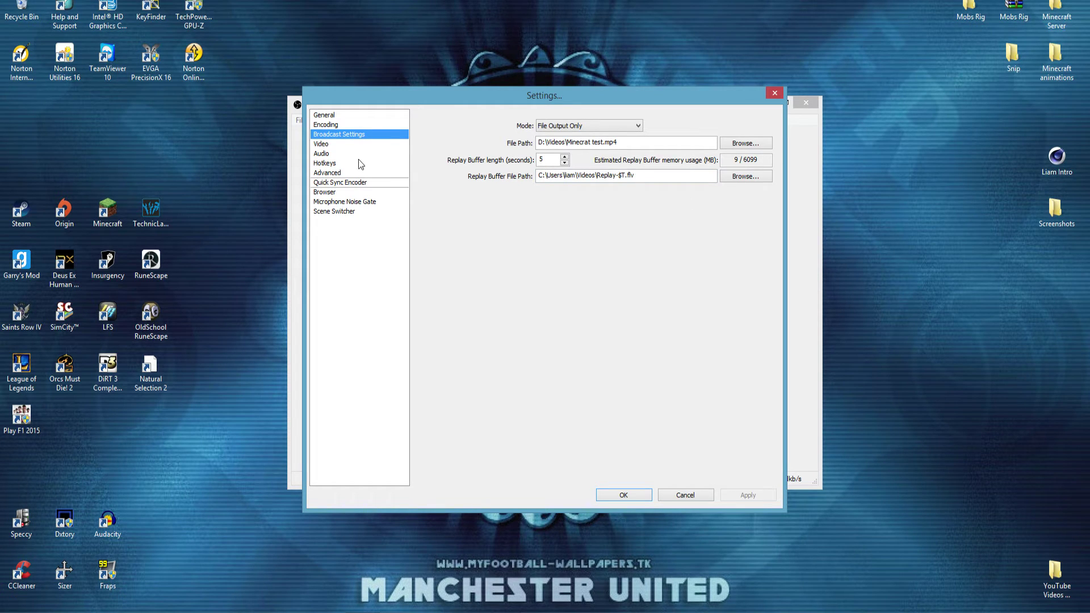
- On the Video page, check the adapter, 1920x1080 base resolution and downscale, keeping None
{"action": "left_click", "coordinate": [323, 145]}
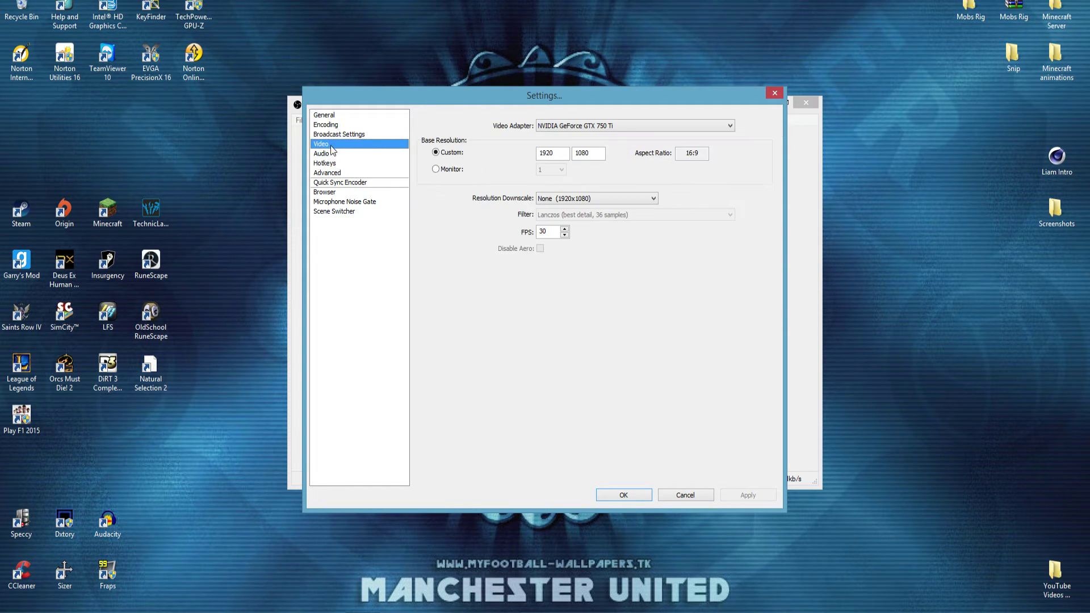
{"action": "left_click", "coordinate": [580, 124]}
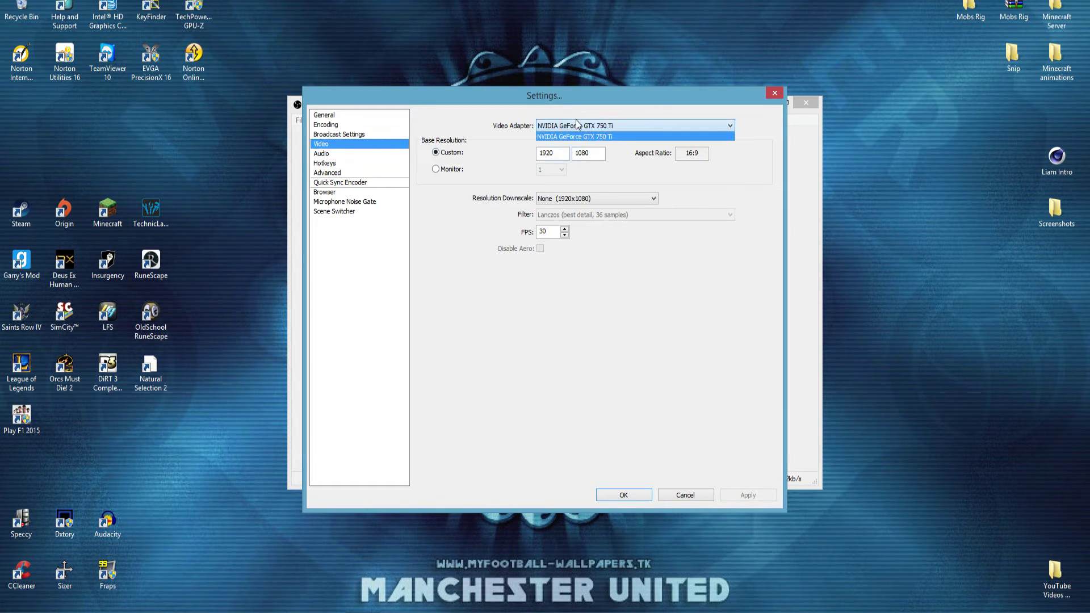
{"action": "left_click", "coordinate": [475, 132]}
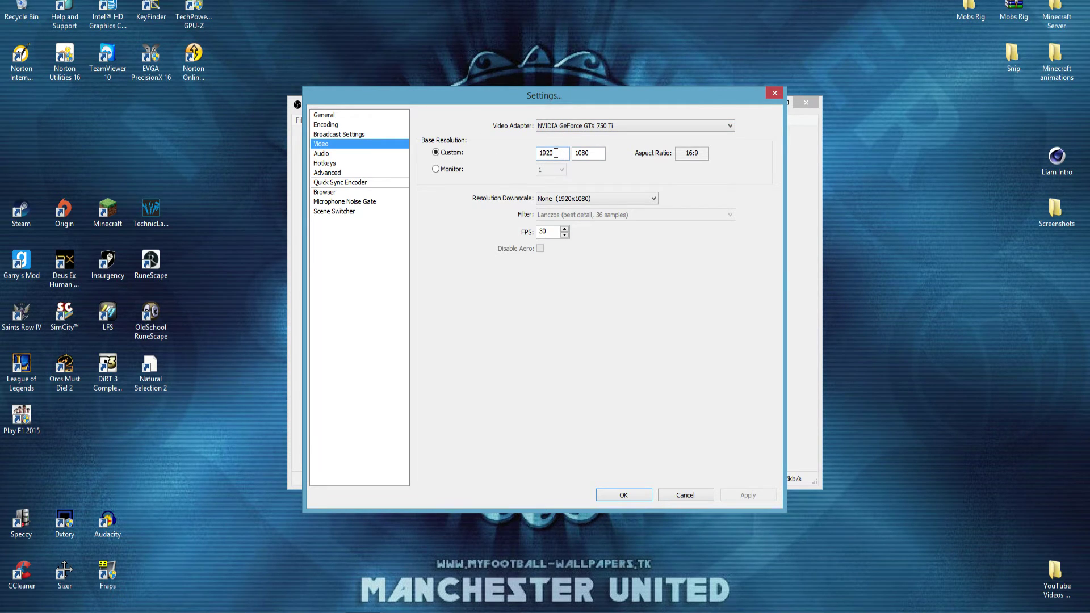
{"action": "left_click", "coordinate": [587, 149]}
{"action": "left_click", "coordinate": [587, 200]}
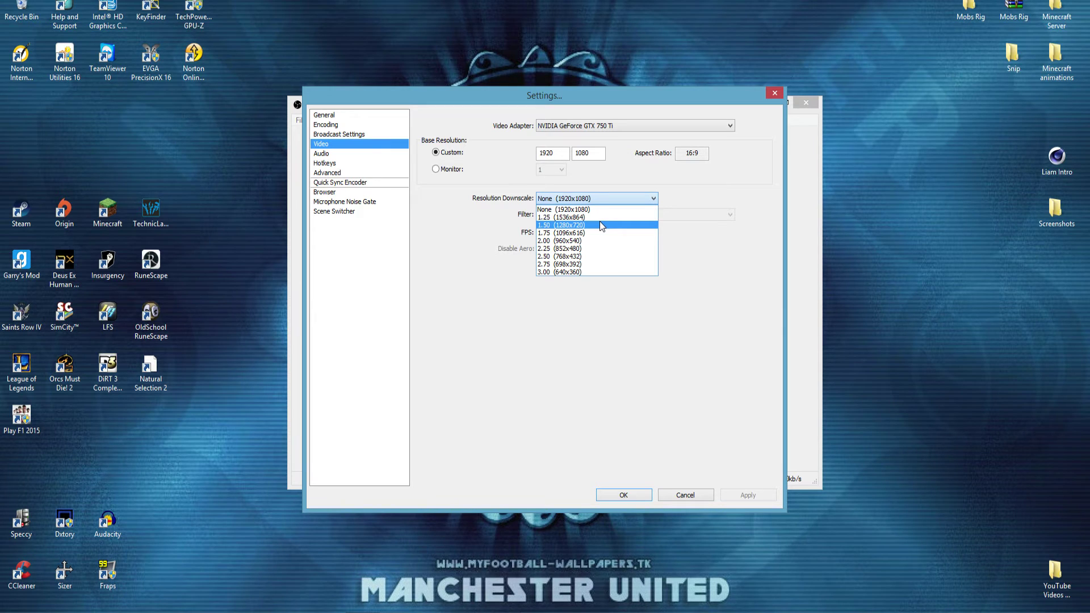
{"action": "left_click", "coordinate": [716, 279]}
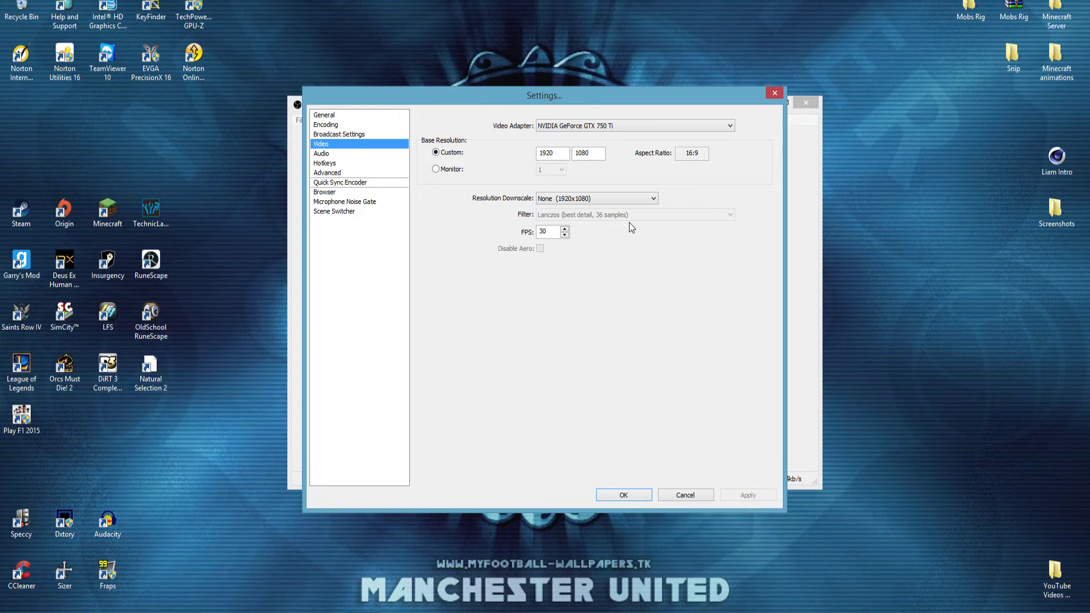
{"action": "left_click", "coordinate": [638, 198]}
{"action": "left_click", "coordinate": [738, 276]}
{"action": "left_click", "coordinate": [596, 201]}
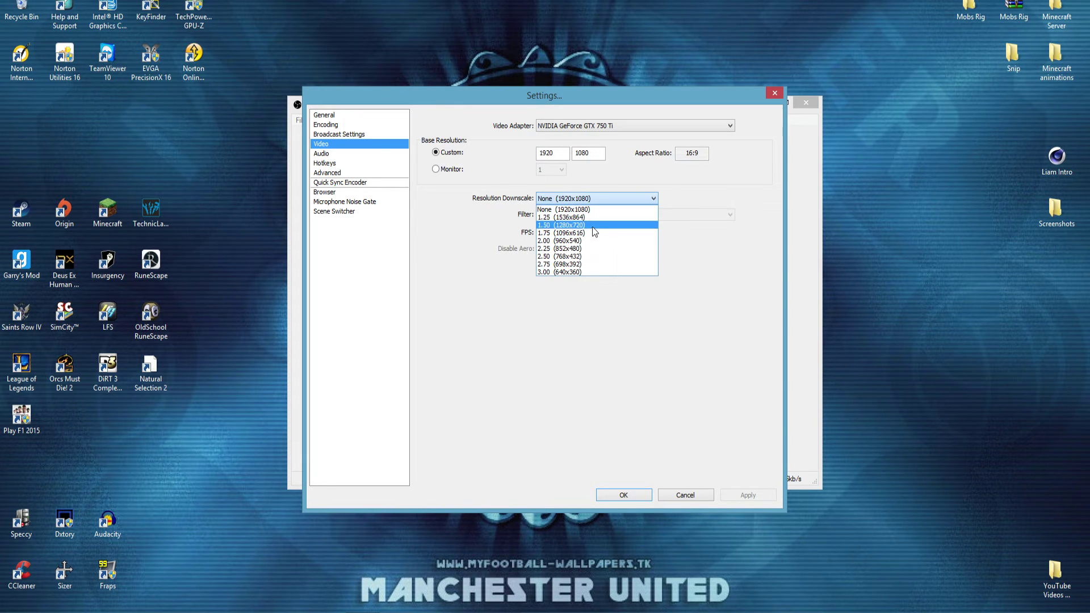
{"action": "left_click", "coordinate": [592, 227]}
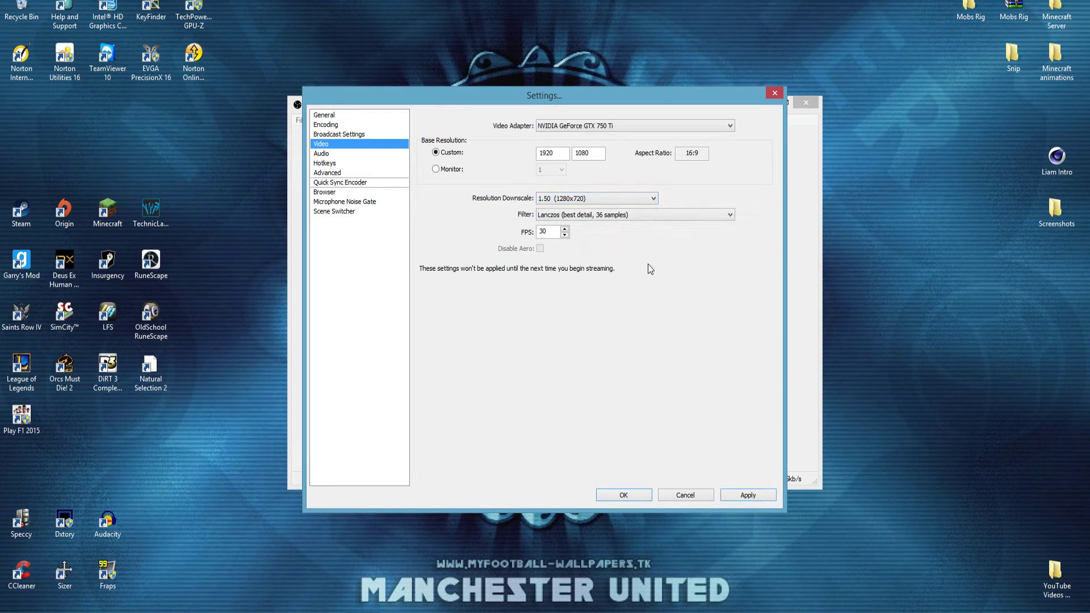
{"action": "left_click", "coordinate": [602, 219]}
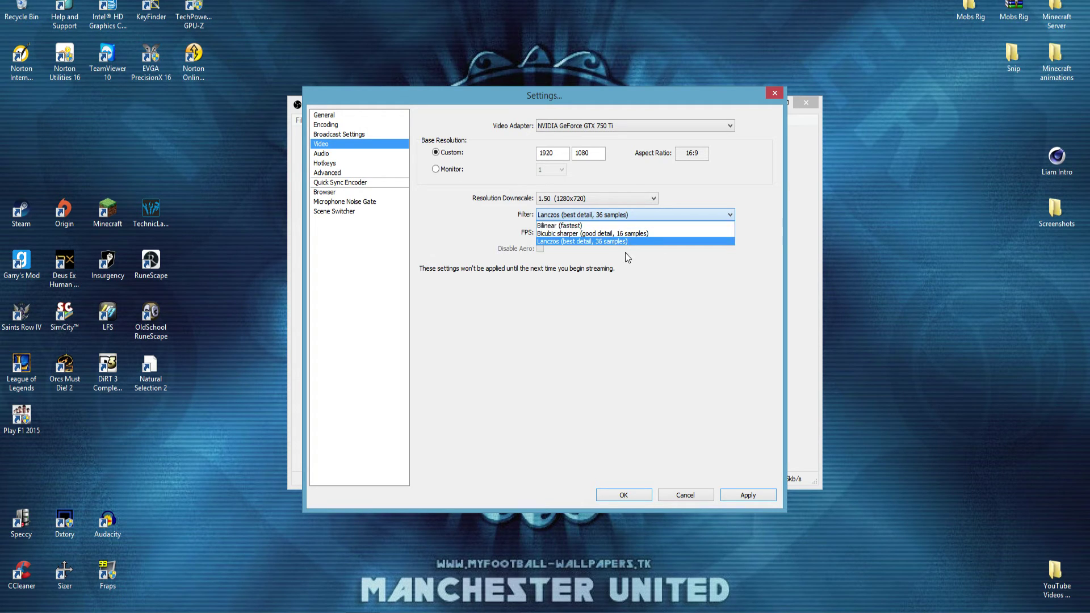
{"action": "left_click", "coordinate": [653, 264]}
{"action": "left_click", "coordinate": [600, 220]}
{"action": "left_click", "coordinate": [582, 202]}
{"action": "left_click", "coordinate": [580, 202]}
{"action": "left_click", "coordinate": [579, 209]}
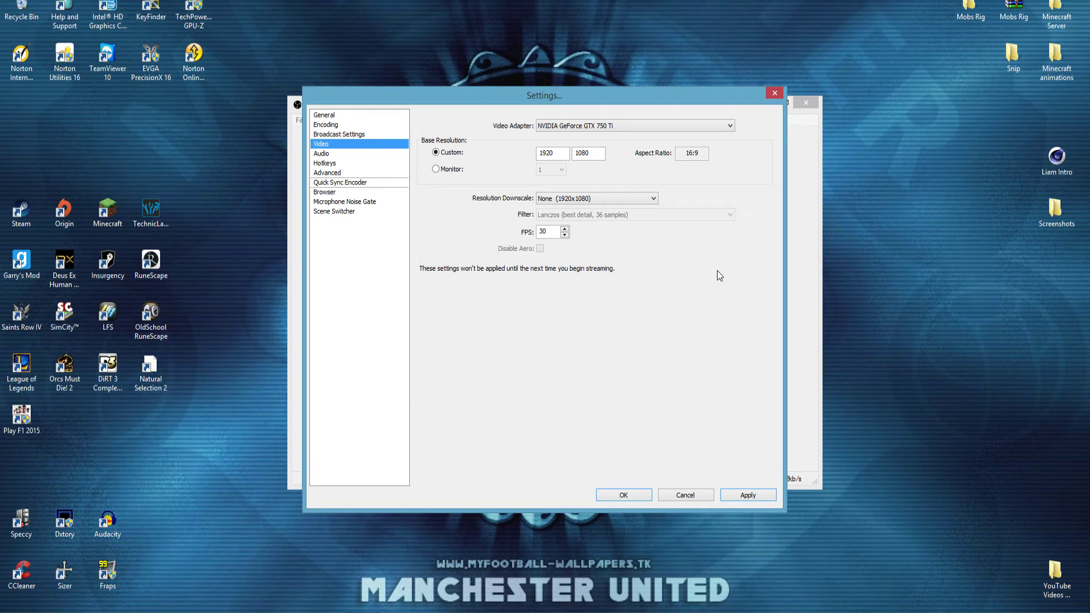
{"action": "left_click", "coordinate": [546, 238]}
- On the Audio page, review the Desktop Audio Device list and keep it on Default
{"action": "left_click", "coordinate": [335, 155]}
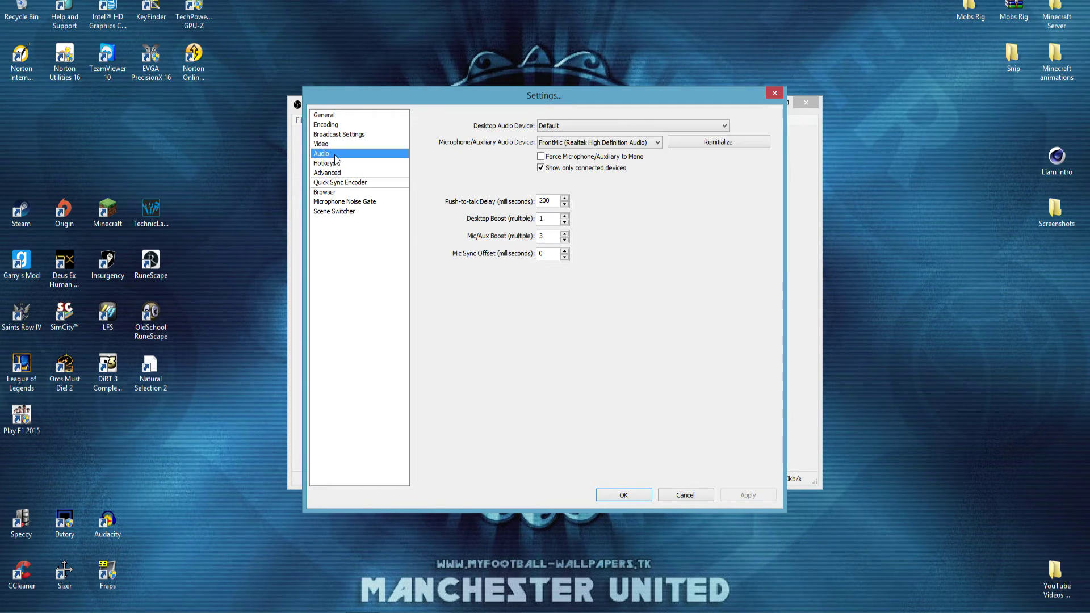
{"action": "left_click", "coordinate": [566, 125]}
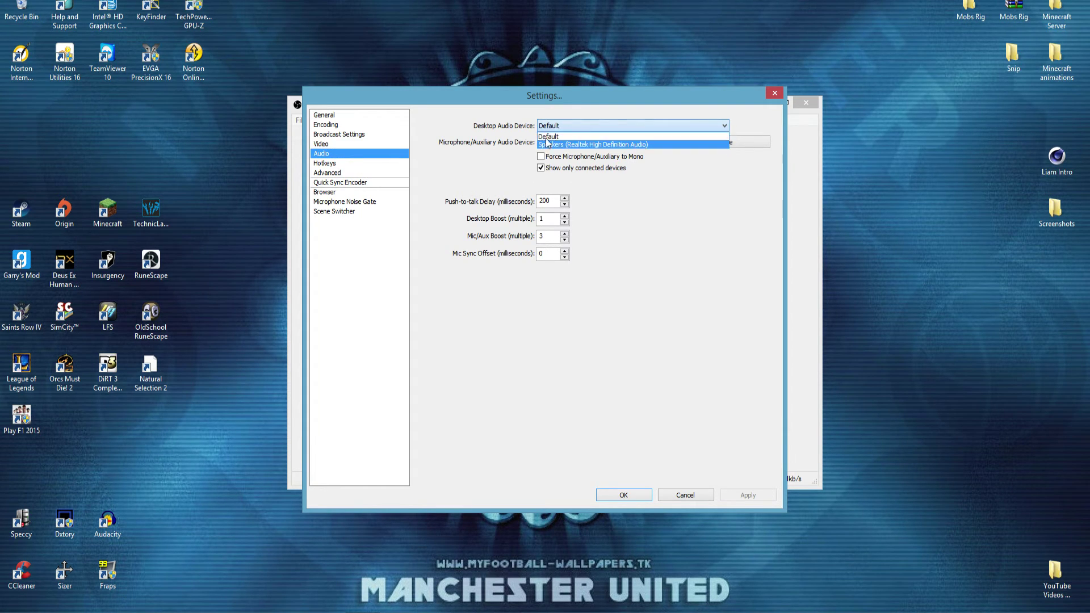
{"action": "left_click", "coordinate": [709, 292]}
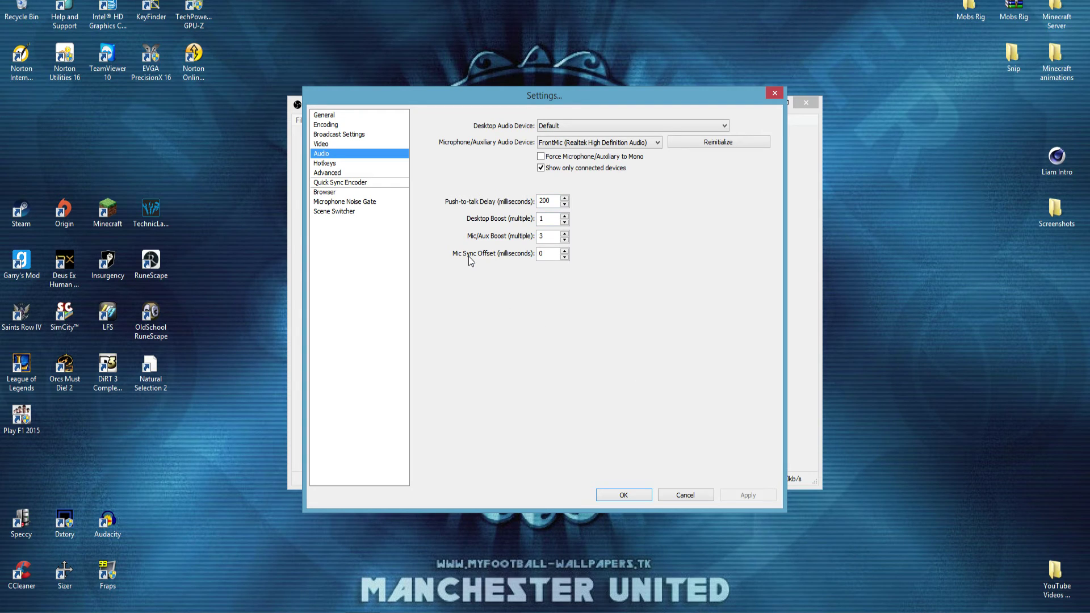
- Review the Hotkeys page, then go to the Advanced settings page
{"action": "left_click", "coordinate": [328, 165]}
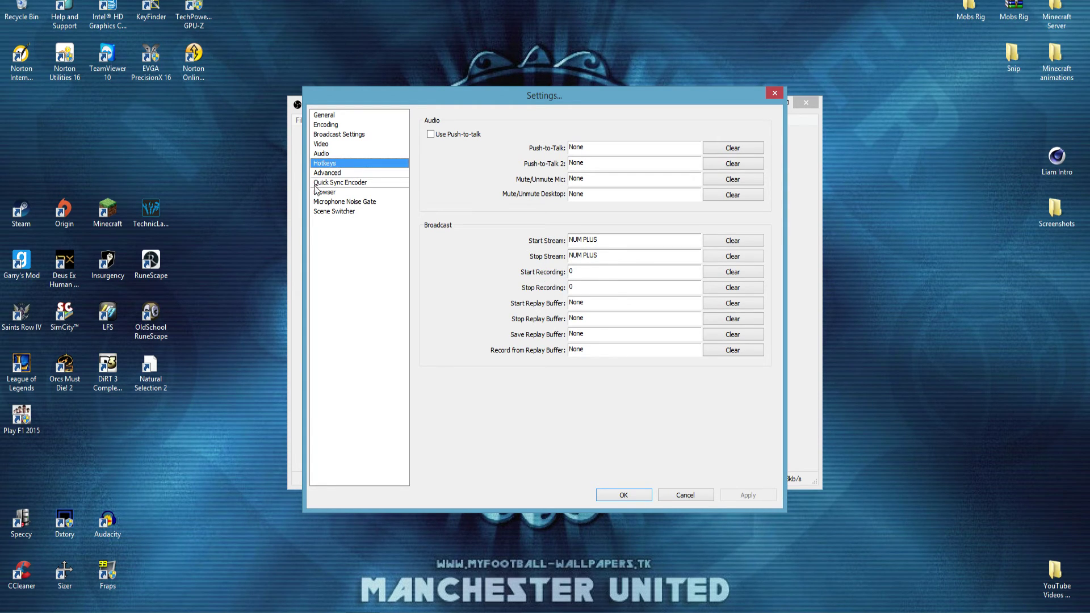
{"action": "left_click", "coordinate": [337, 173]}
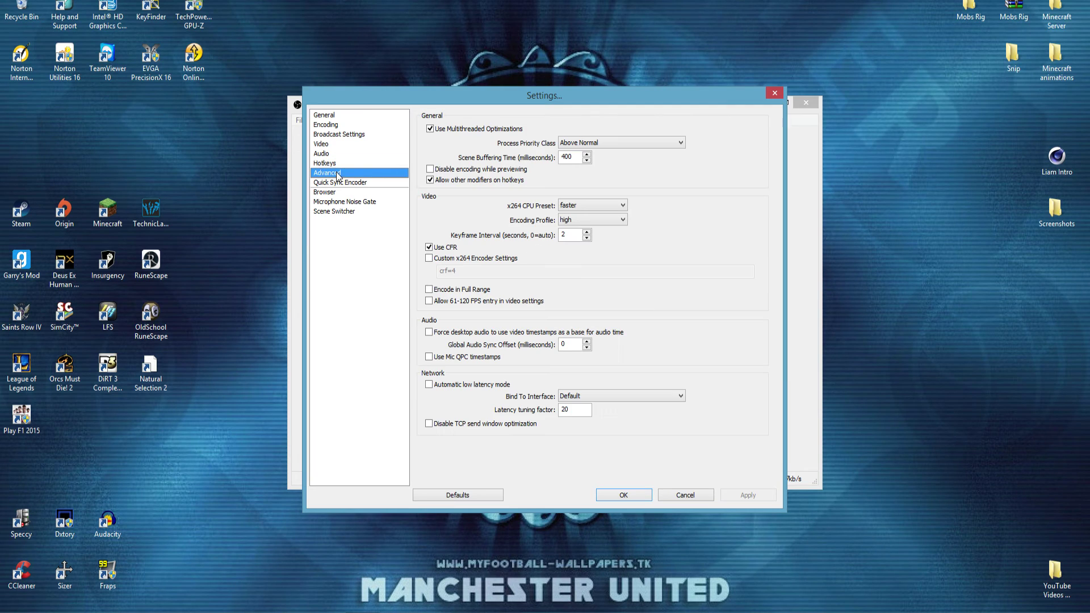
- Keep Above Normal process priority, faster x264 preset and high encoding profile
{"action": "left_click", "coordinate": [617, 144]}
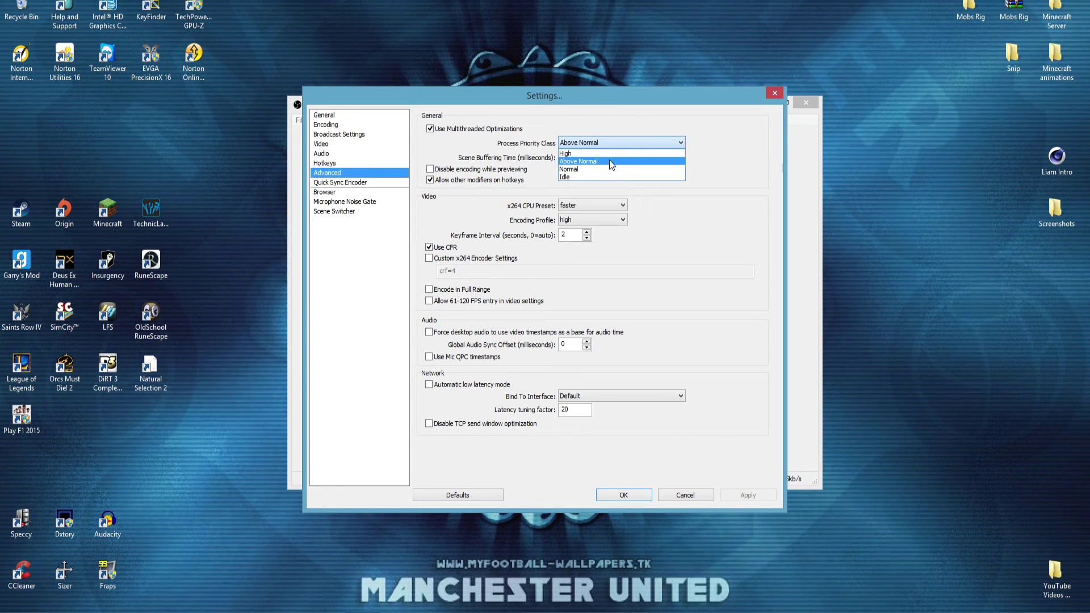
{"action": "left_click", "coordinate": [608, 161]}
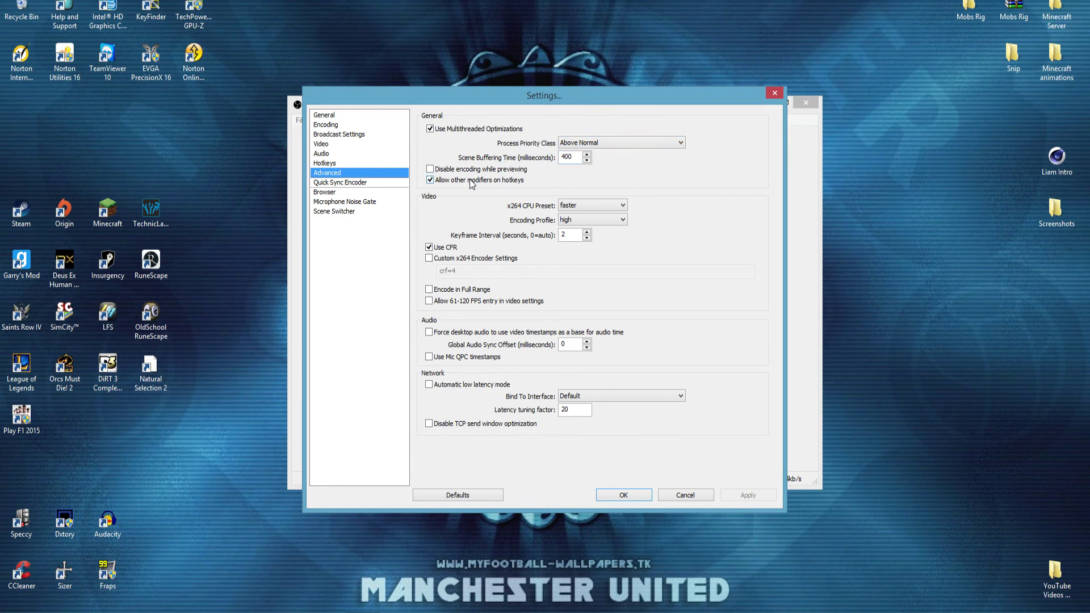
{"action": "left_click", "coordinate": [576, 207]}
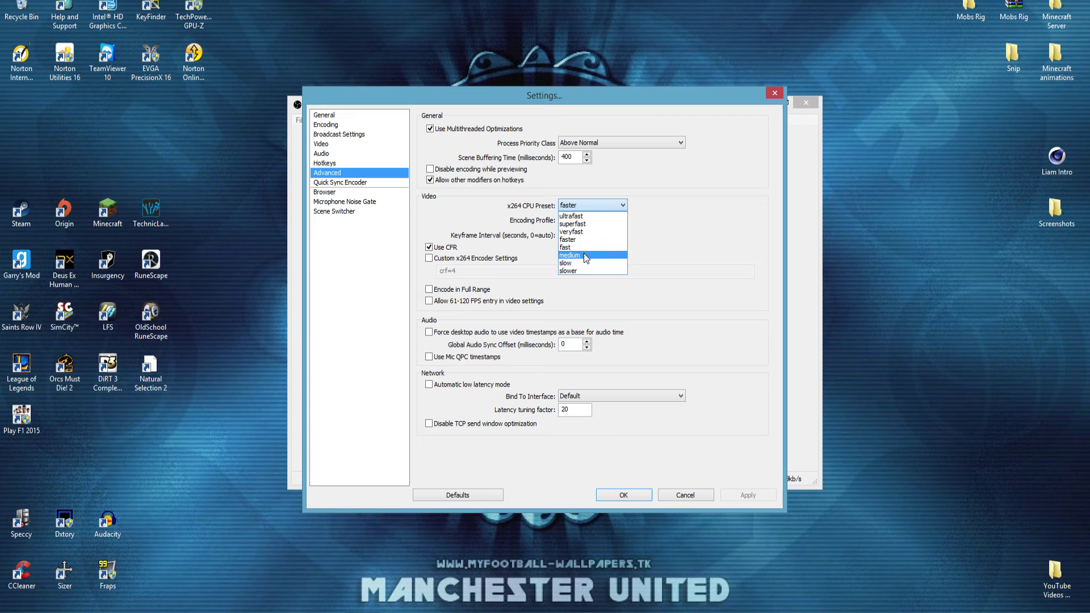
{"action": "left_click", "coordinate": [717, 260]}
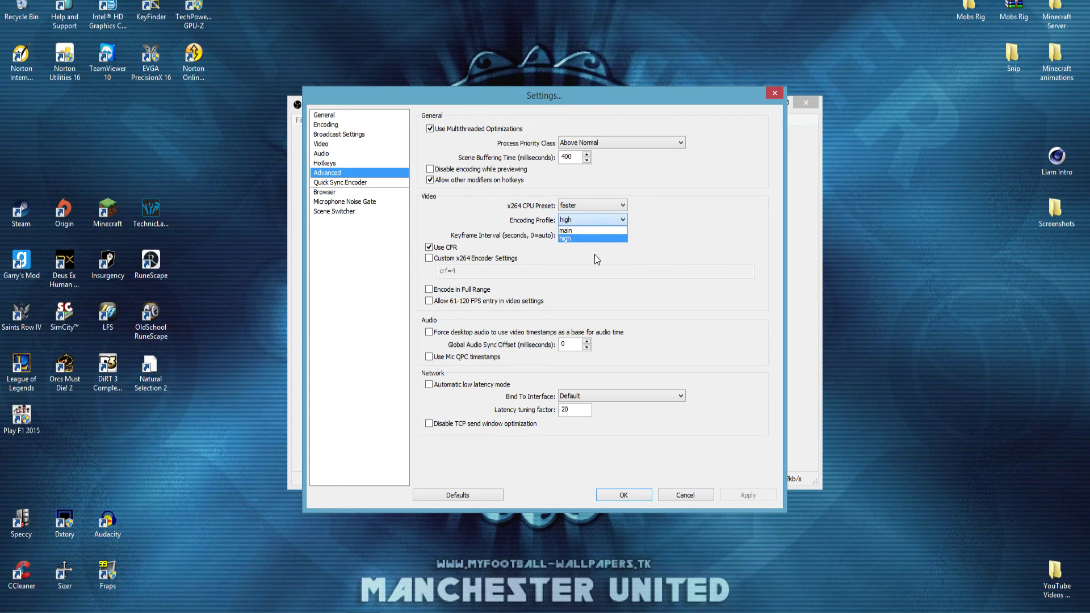
{"action": "left_click", "coordinate": [714, 246]}
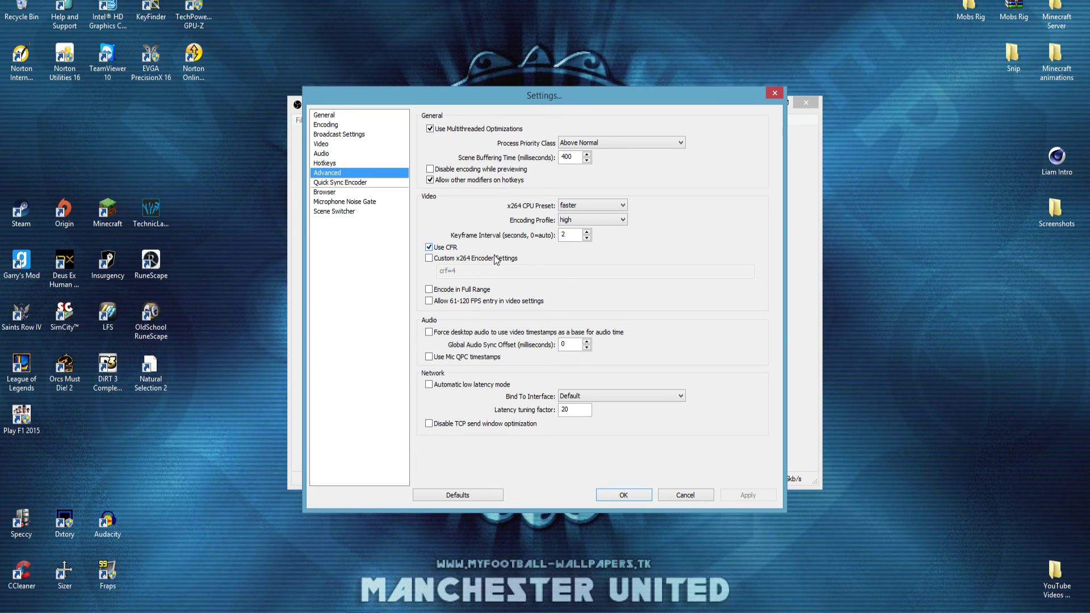
- Browse the Quick Sync, Browser, Noise Gate, Scene Switcher, Broadcast and Encoding pages, then confirm with OK
{"action": "left_click", "coordinate": [343, 183]}
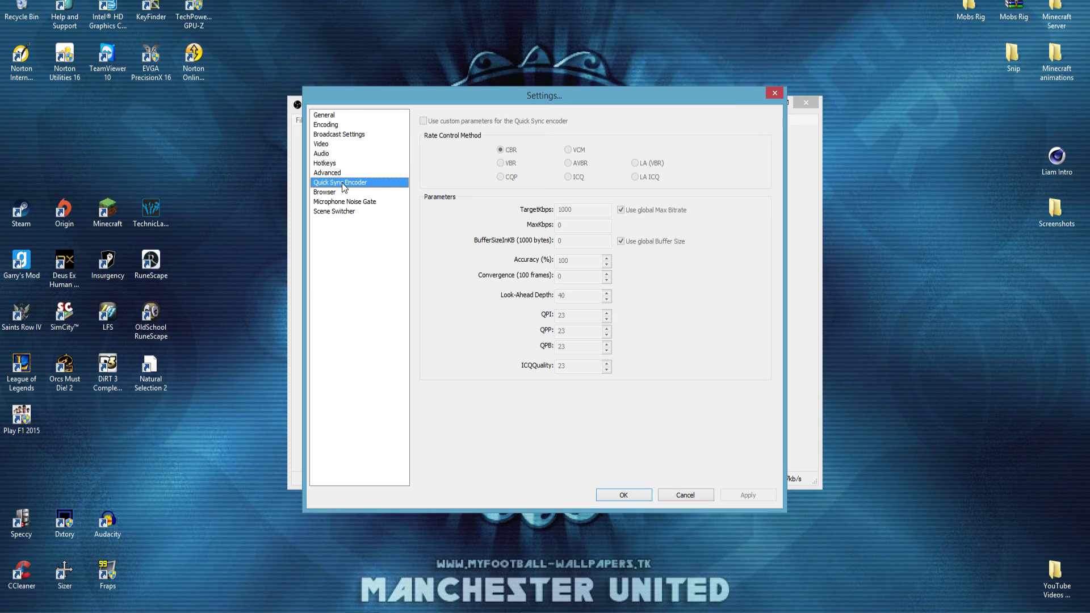
{"action": "left_click", "coordinate": [343, 193]}
{"action": "left_click", "coordinate": [343, 203]}
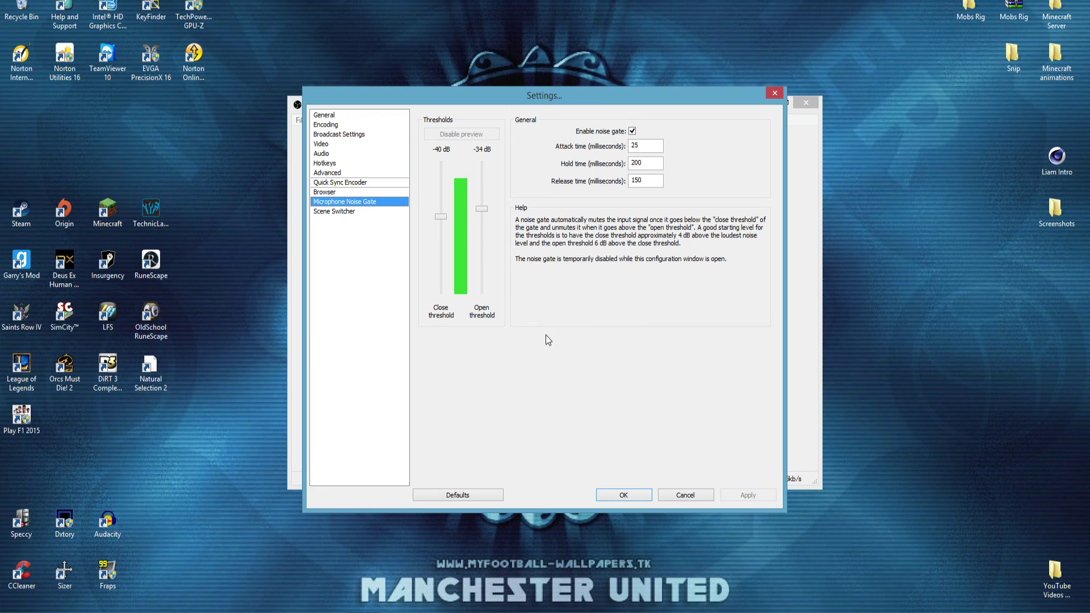
{"action": "left_click", "coordinate": [339, 213]}
{"action": "left_click", "coordinate": [332, 134]}
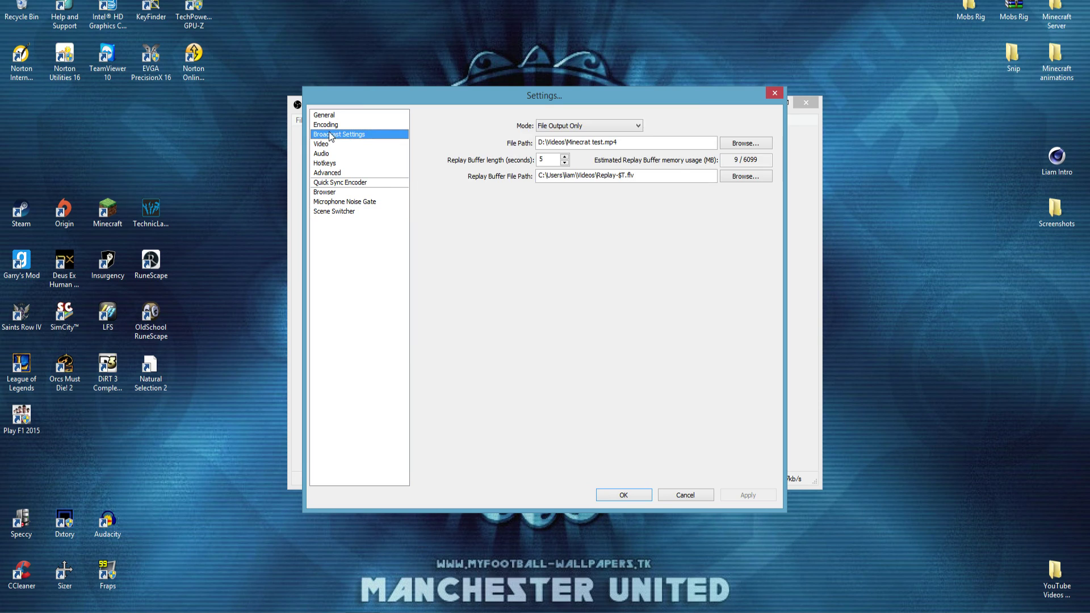
{"action": "left_click", "coordinate": [334, 123]}
{"action": "key", "text": "Up"}
{"action": "left_click", "coordinate": [336, 126]}
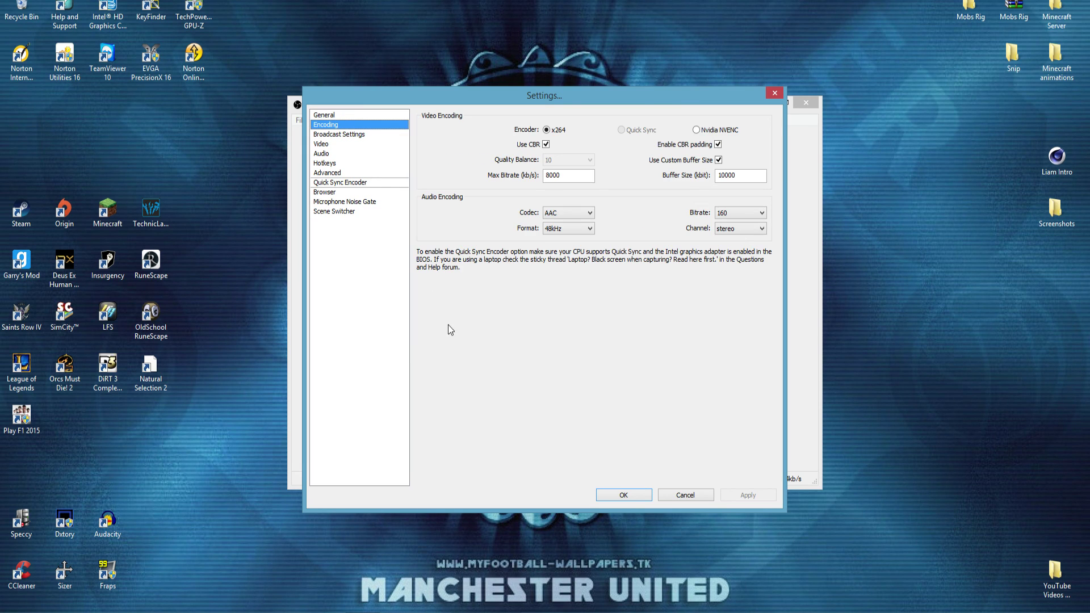
{"action": "left_click", "coordinate": [624, 495]}
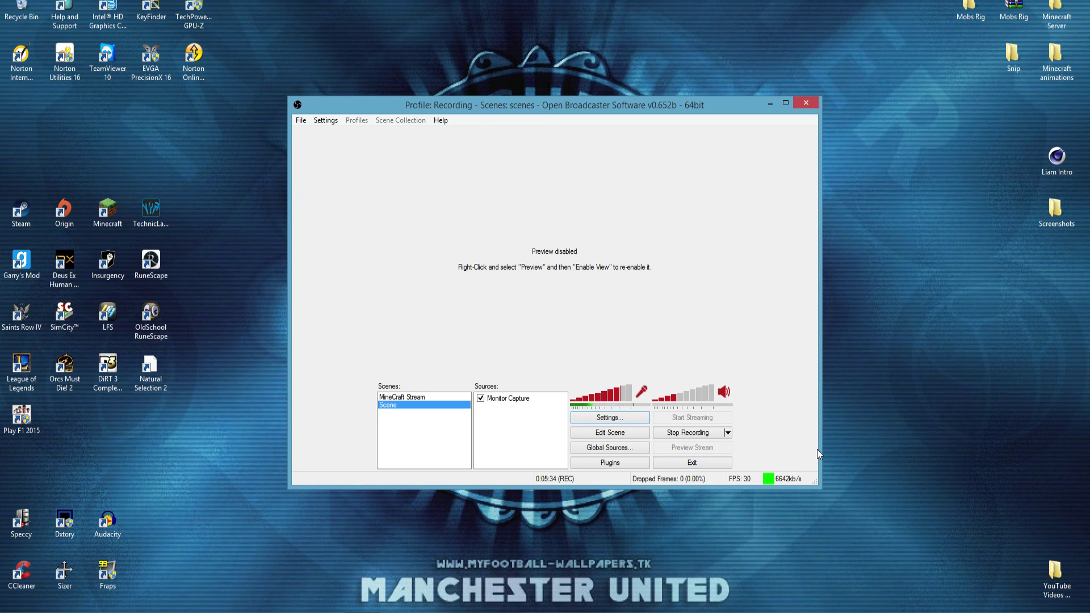
- Enable the preview with Preview > Enable View, then reposition the OBS window
{"action": "right_click", "coordinate": [578, 247]}
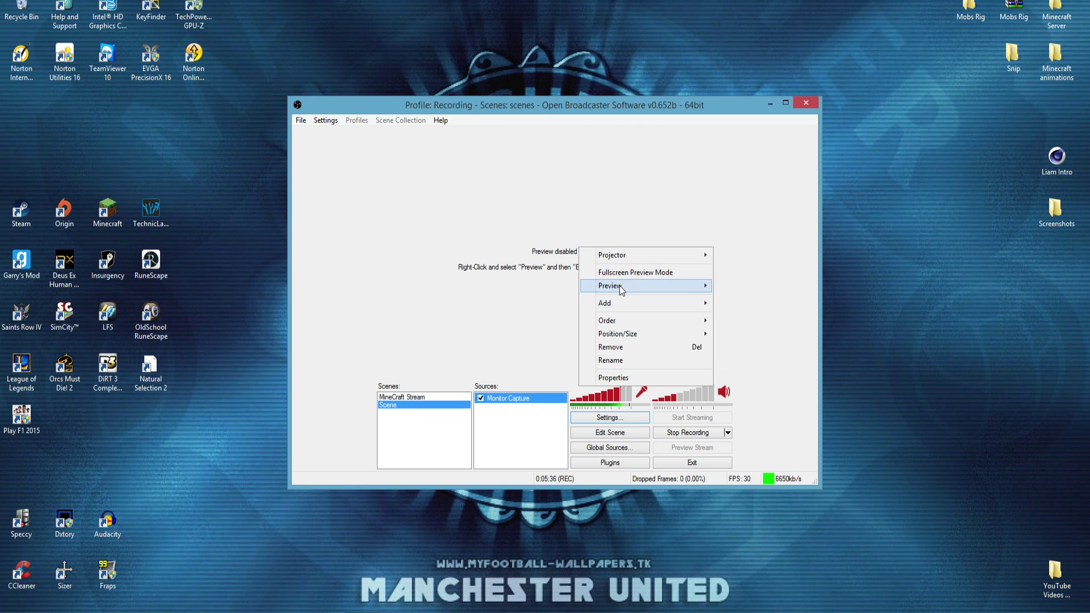
{"action": "mouse_move", "coordinate": [624, 285]}
{"action": "left_click", "coordinate": [742, 314]}
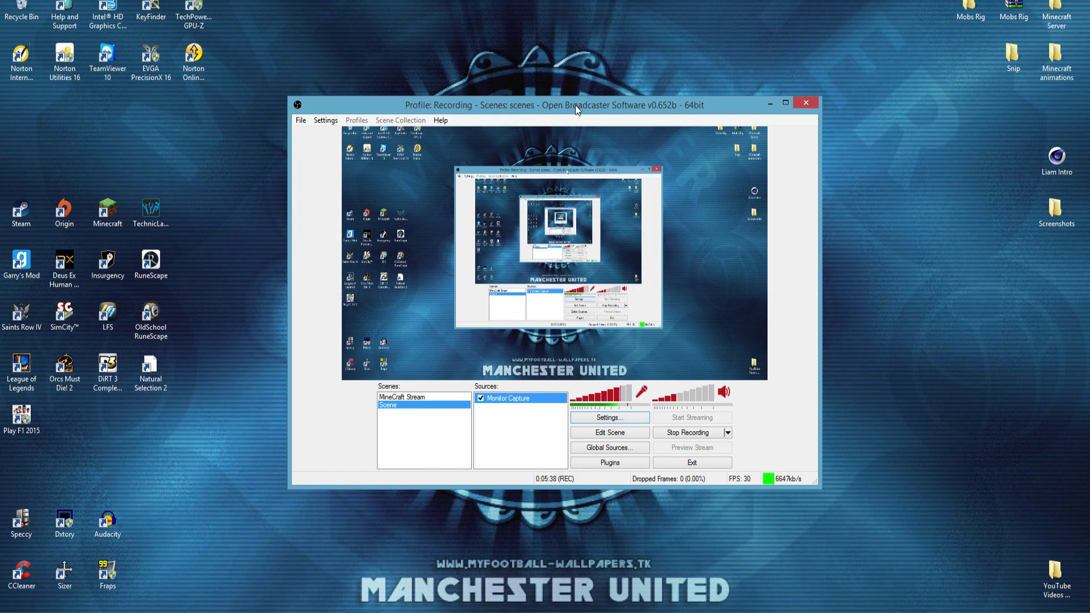
{"action": "left_click_drag", "start_coordinate": [574, 104], "coordinate": [603, 116]}
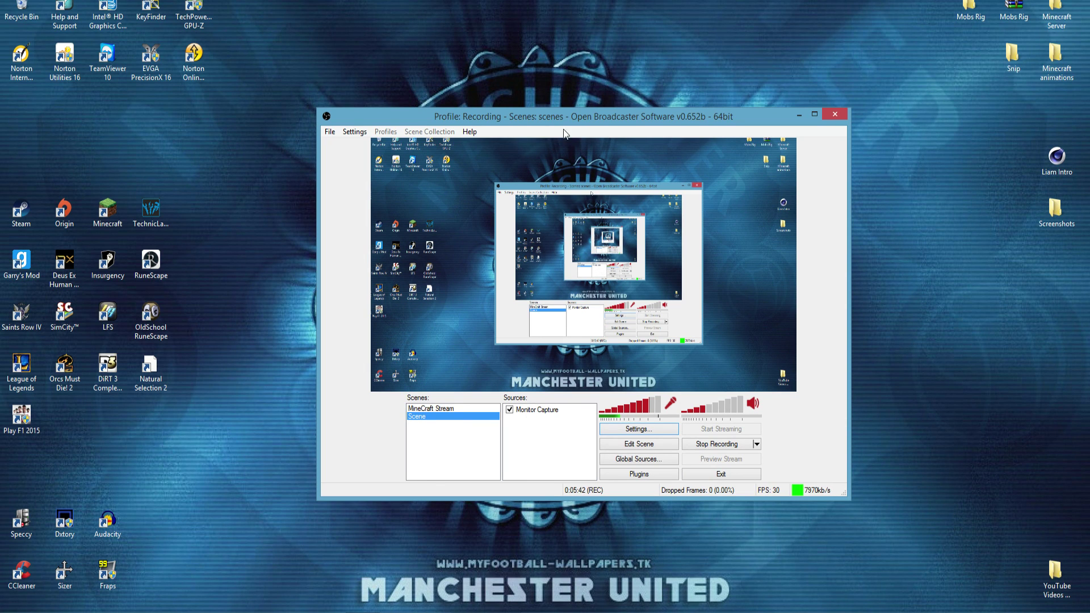
{"action": "left_click_drag", "start_coordinate": [533, 118], "coordinate": [497, 113]}
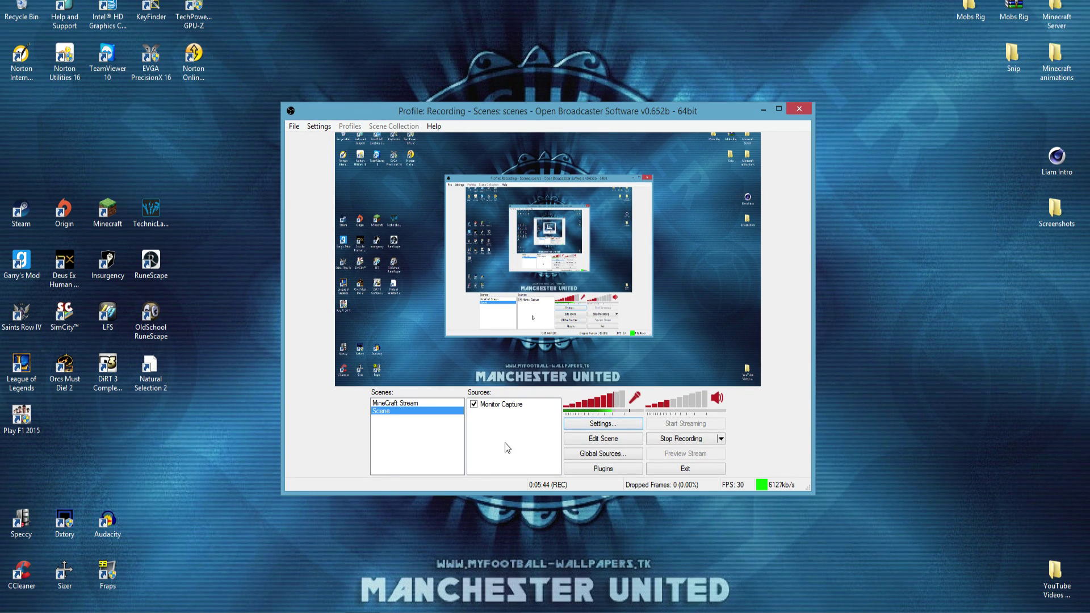